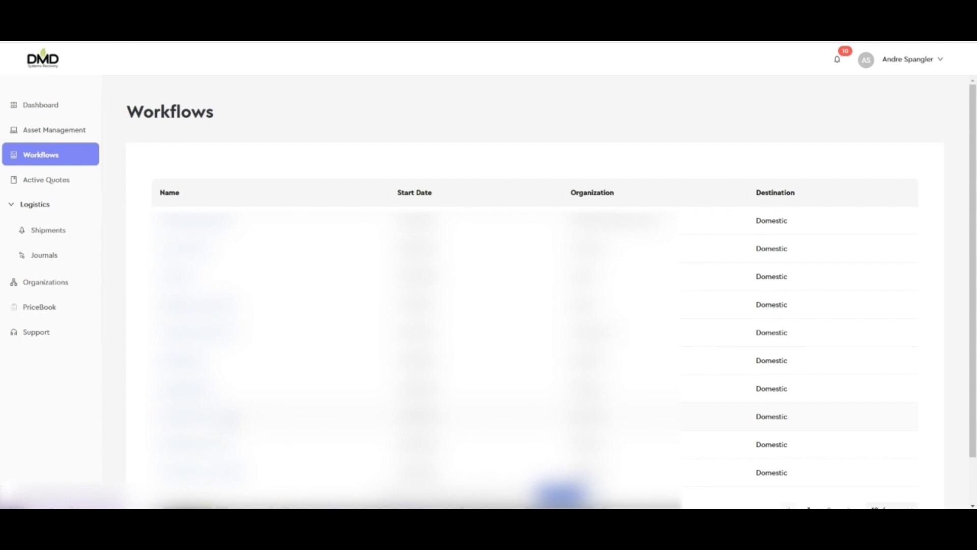
- Open the ARS Domestic- Ground workflow and start a new Serialized Asset Order
{"action": "left_click", "coordinate": [230, 418]}
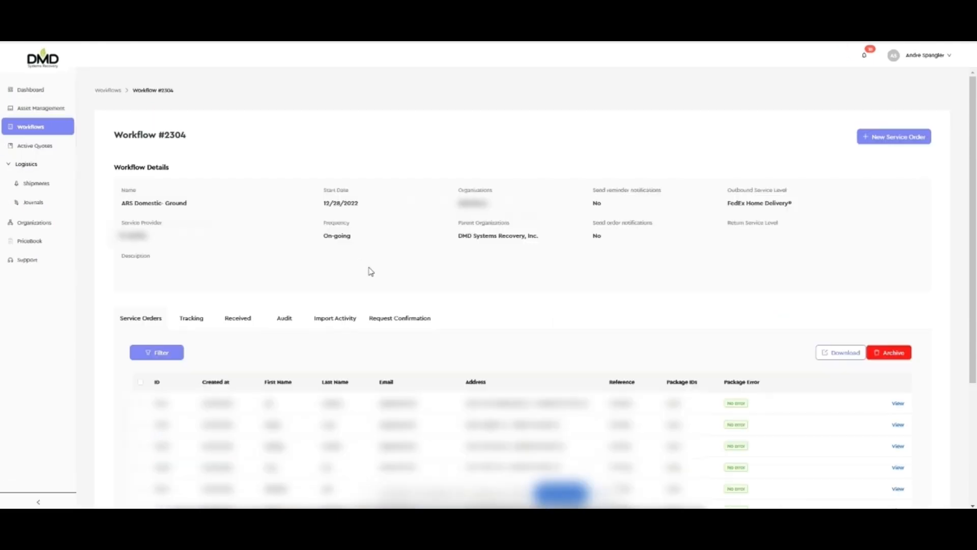
{"action": "left_click", "coordinate": [913, 144]}
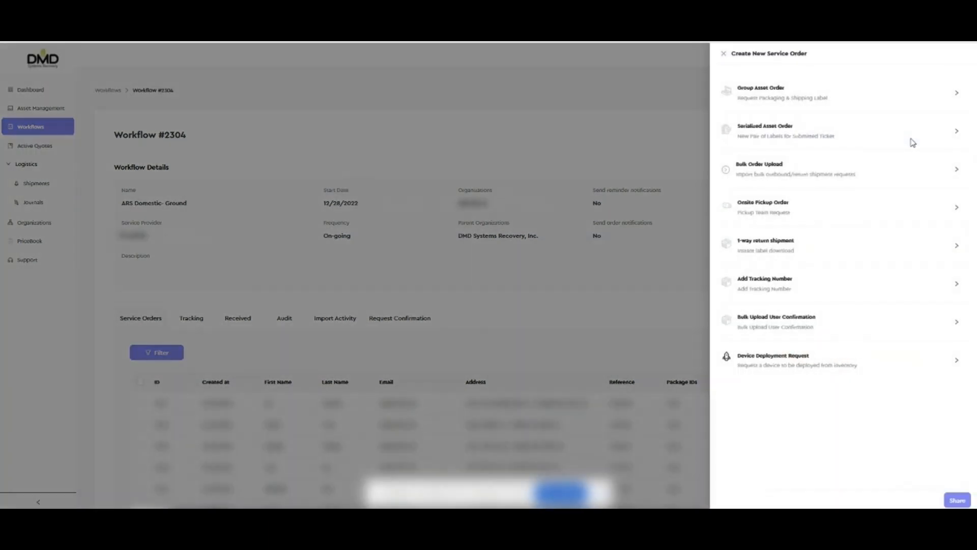
{"action": "left_click", "coordinate": [785, 132]}
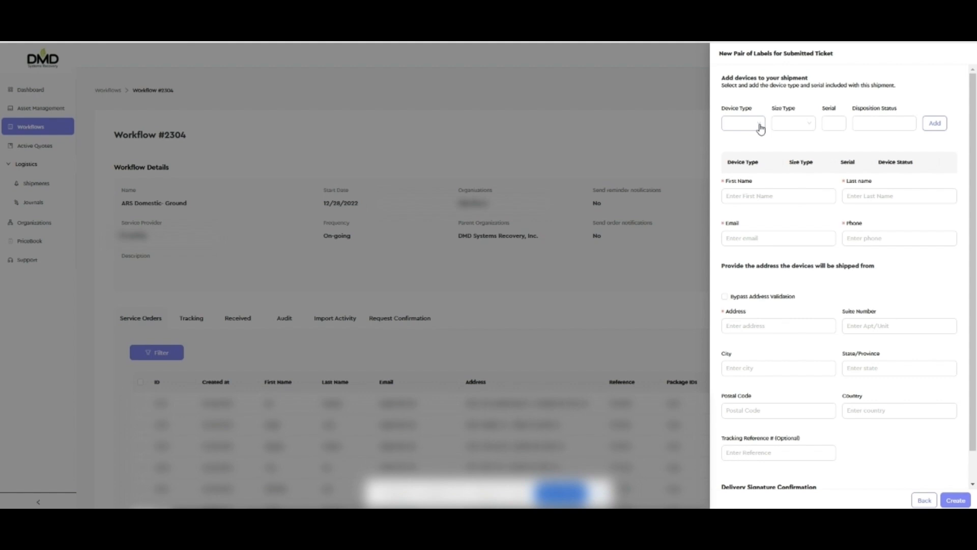
- Add a laptop to the shipment with the Retention Kit size type, its serial number and the disposition status Resale
{"action": "left_click", "coordinate": [760, 127]}
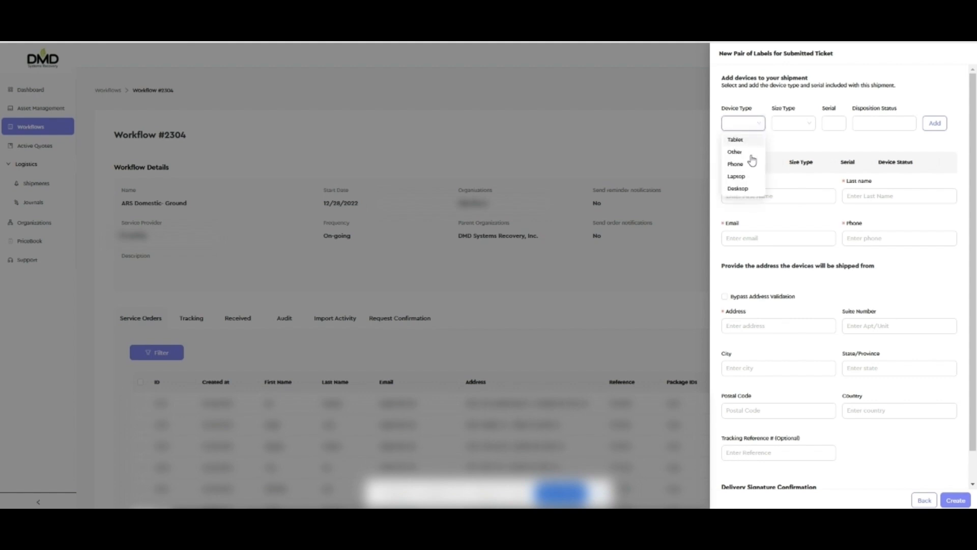
{"action": "left_click", "coordinate": [738, 176]}
{"action": "left_click", "coordinate": [801, 126]}
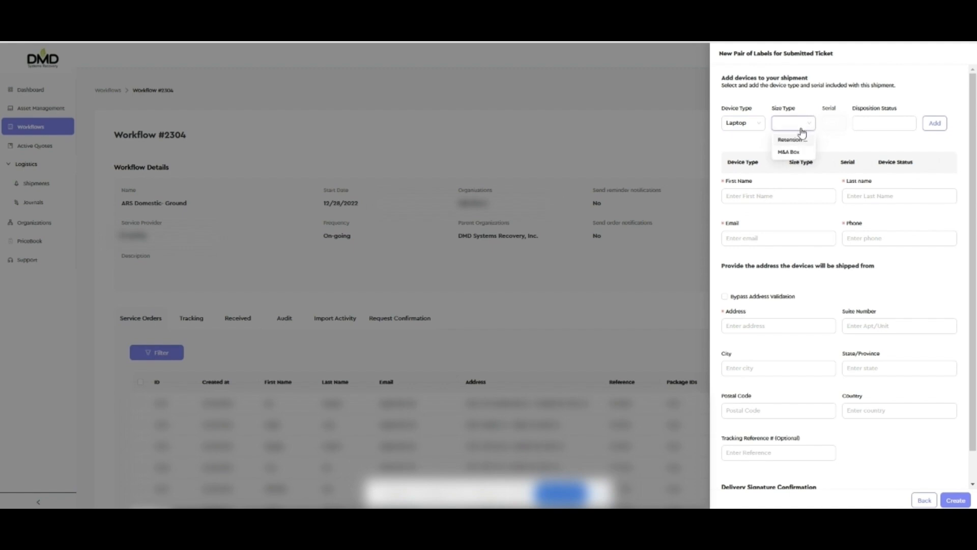
{"action": "left_click", "coordinate": [797, 142]}
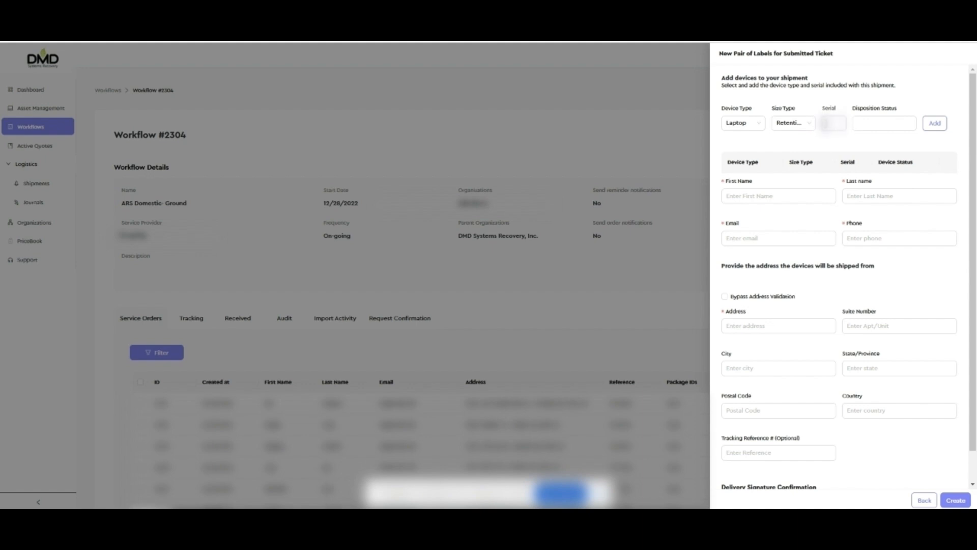
{"action": "left_click", "coordinate": [860, 126]}
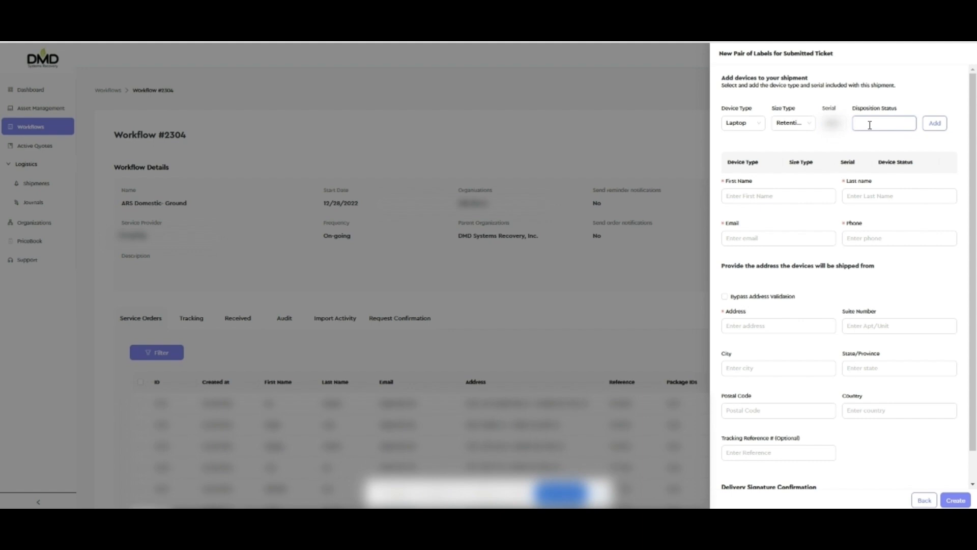
{"action": "type", "text": "Resi"}
{"action": "type", "text": "le"}
{"action": "left_click", "coordinate": [930, 127]}
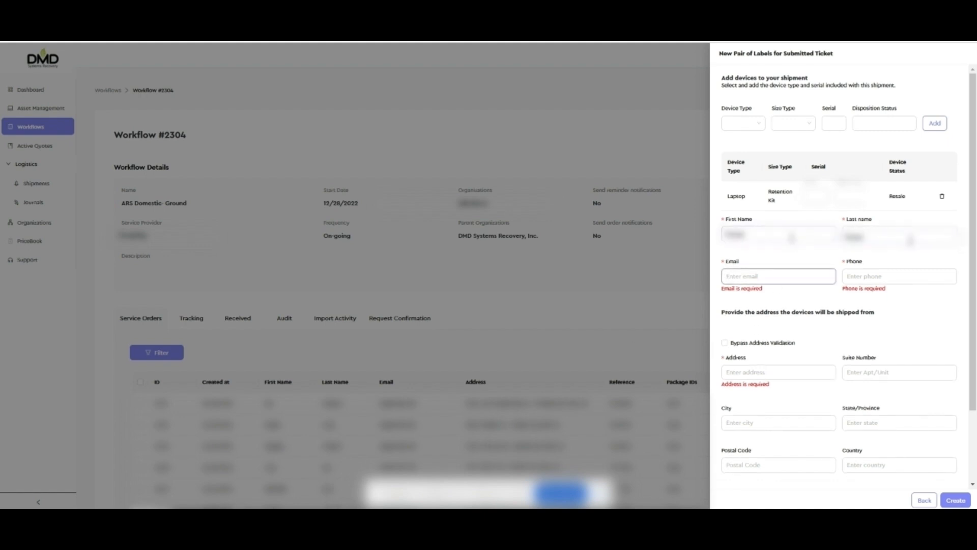
- Enter the contact's first name, last name, email and phone, and fill in the ship-from address from a suggested match
{"action": "type", "text": "Sample"}
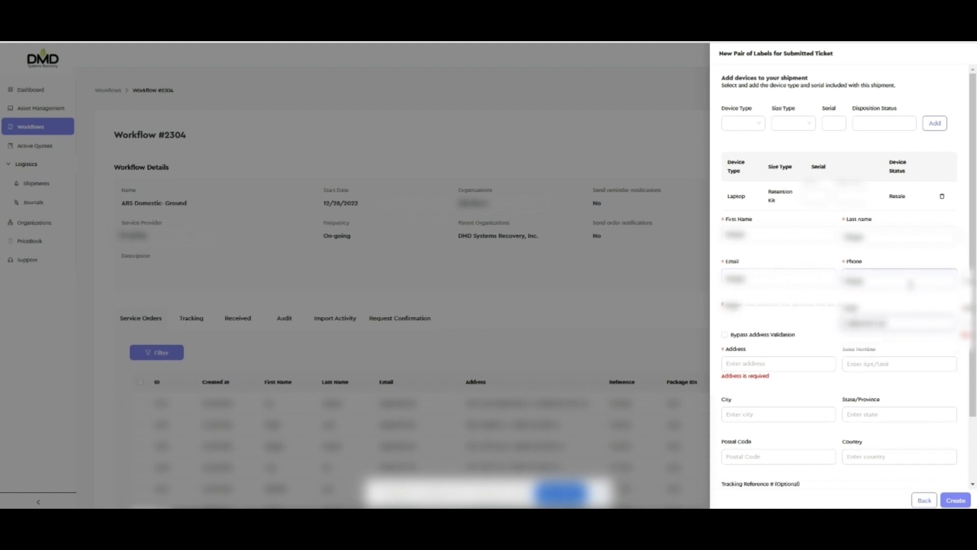
{"action": "left_click", "coordinate": [889, 323]}
{"action": "scroll", "coordinate": [795, 381], "scroll_direction": "down", "scroll_amount": 1}
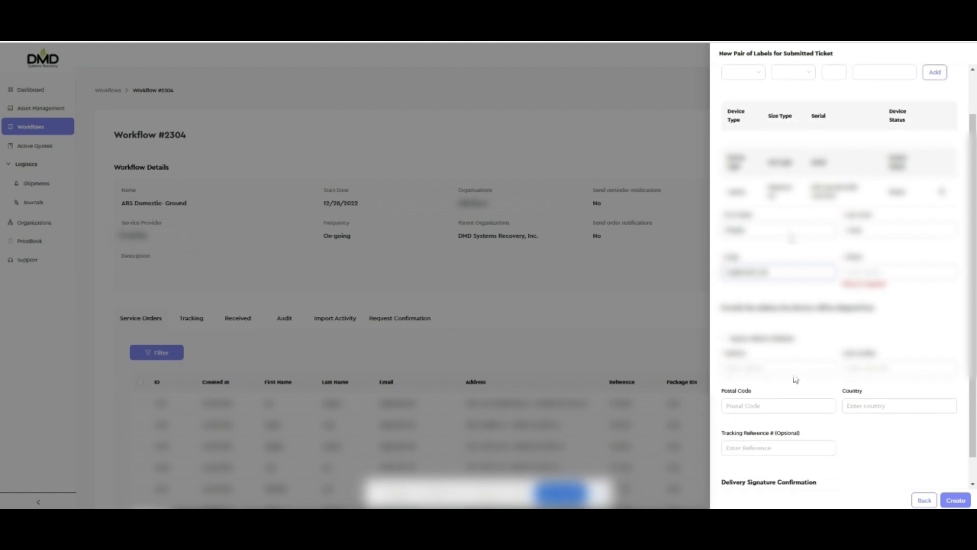
{"action": "left_click", "coordinate": [788, 318]}
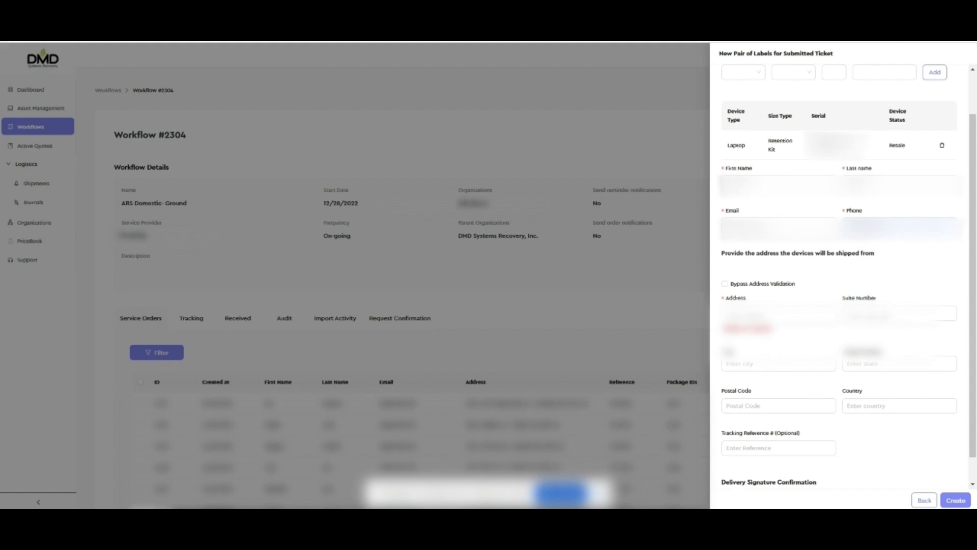
{"action": "left_click", "coordinate": [786, 315]}
{"action": "left_click", "coordinate": [794, 343]}
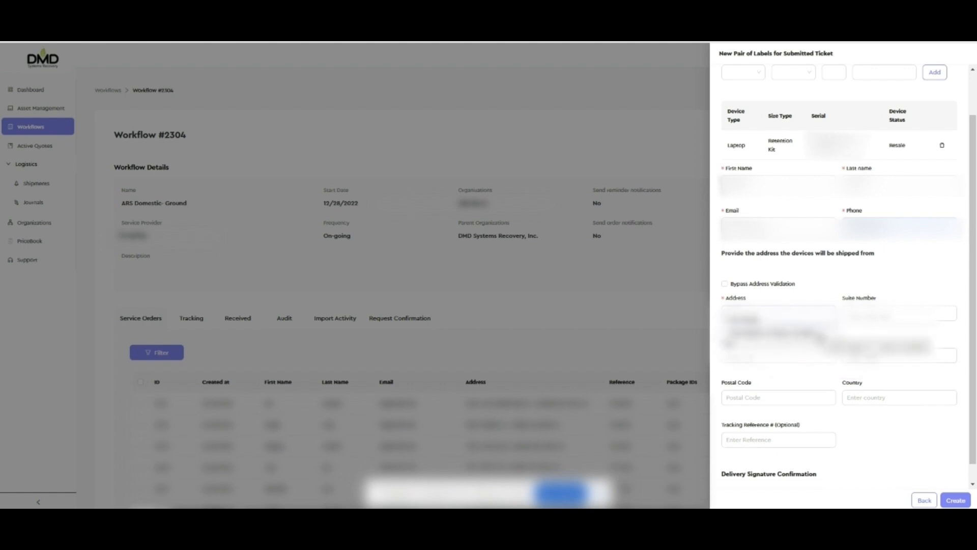
{"action": "left_click", "coordinate": [821, 338]}
{"action": "scroll", "coordinate": [821, 338], "scroll_direction": "down", "scroll_amount": 1}
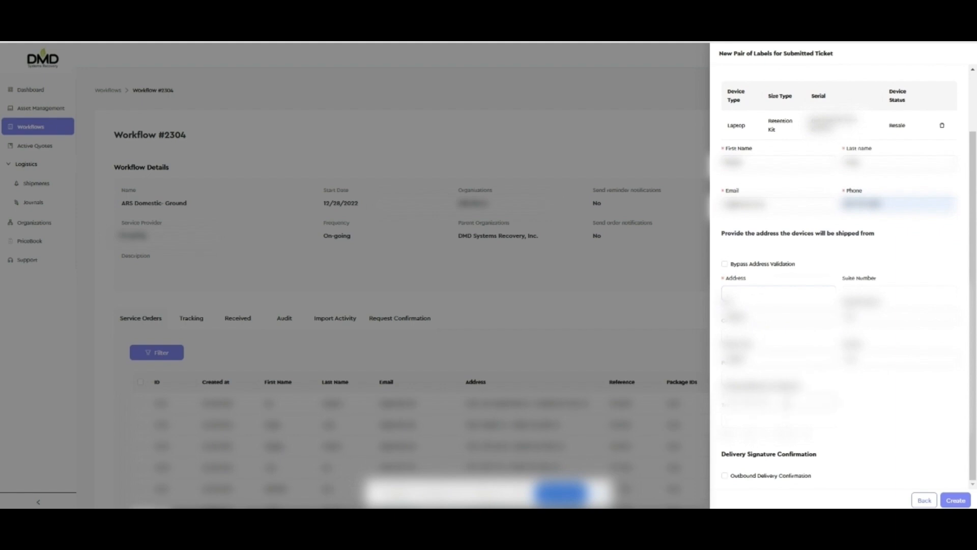
- Enter the tracking reference number, create the serialized asset order and close the order form
{"action": "left_click", "coordinate": [779, 420]}
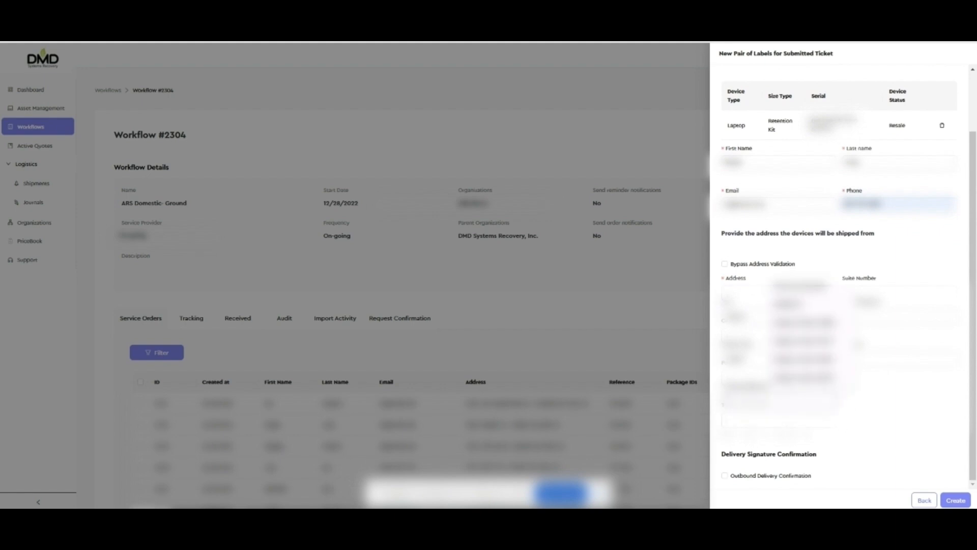
{"action": "key", "text": "Escape"}
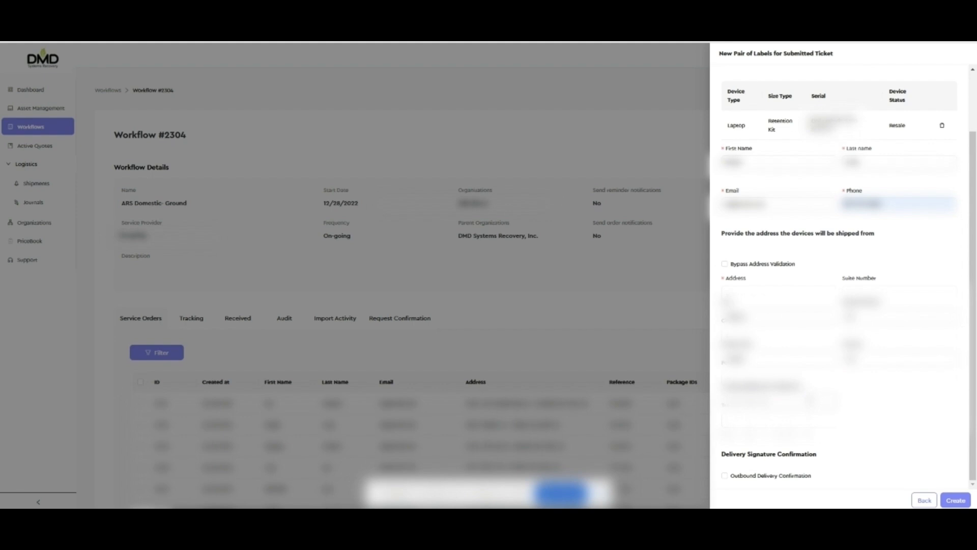
{"action": "left_click", "coordinate": [811, 402]}
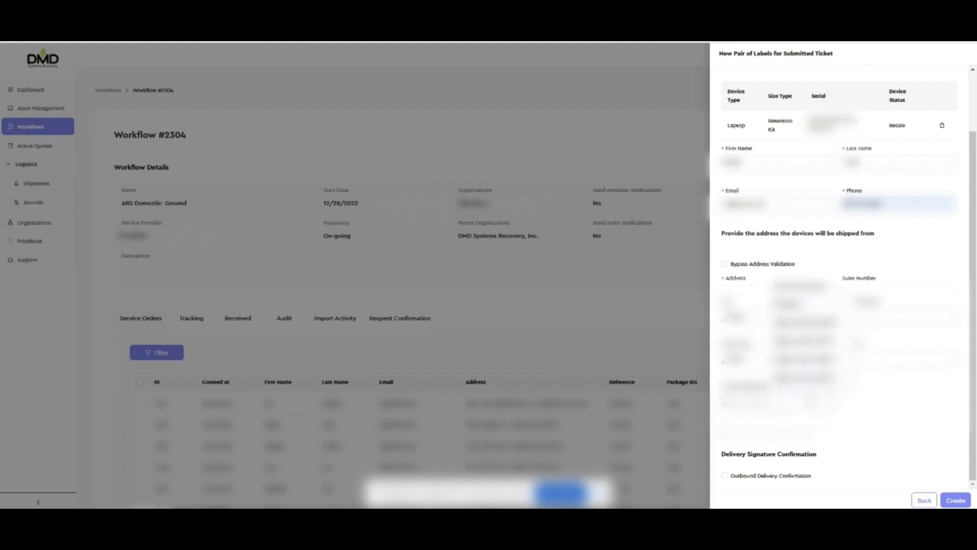
{"action": "left_click", "coordinate": [811, 401]}
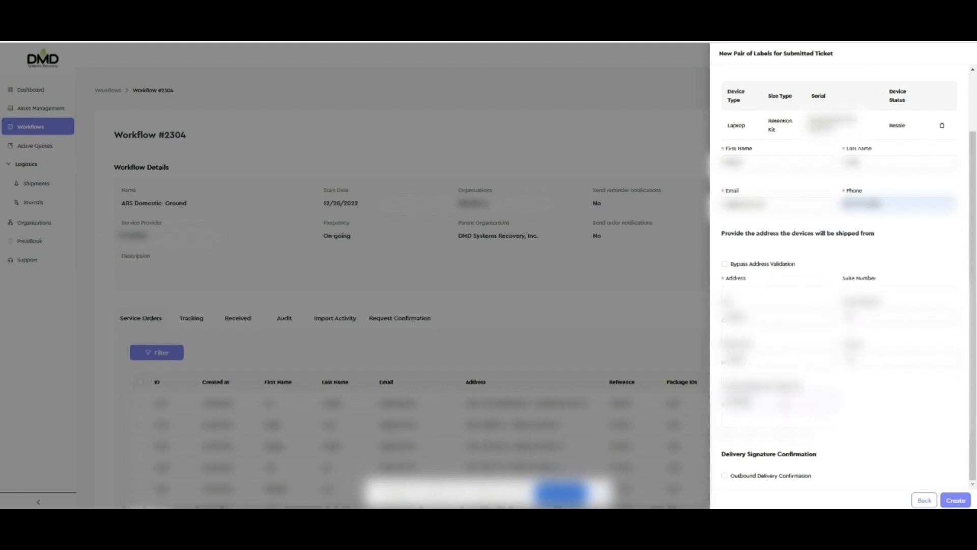
{"action": "left_click", "coordinate": [956, 501]}
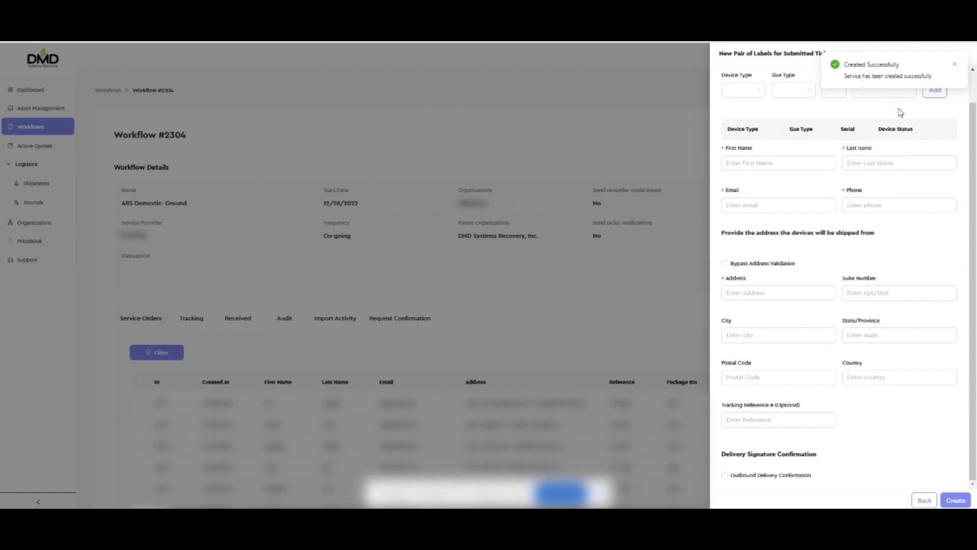
{"action": "left_click", "coordinate": [957, 68]}
{"action": "left_click", "coordinate": [636, 115]}
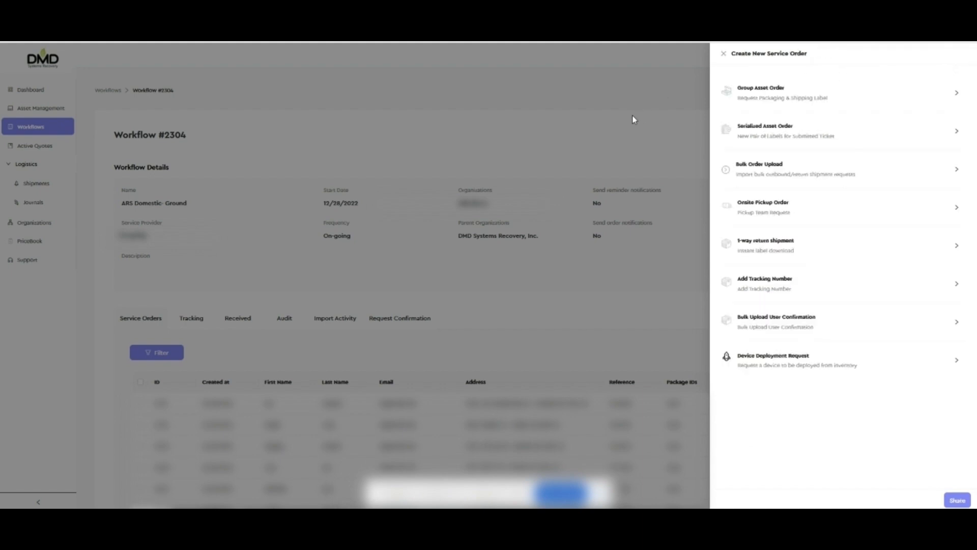
{"action": "left_click", "coordinate": [724, 53]}
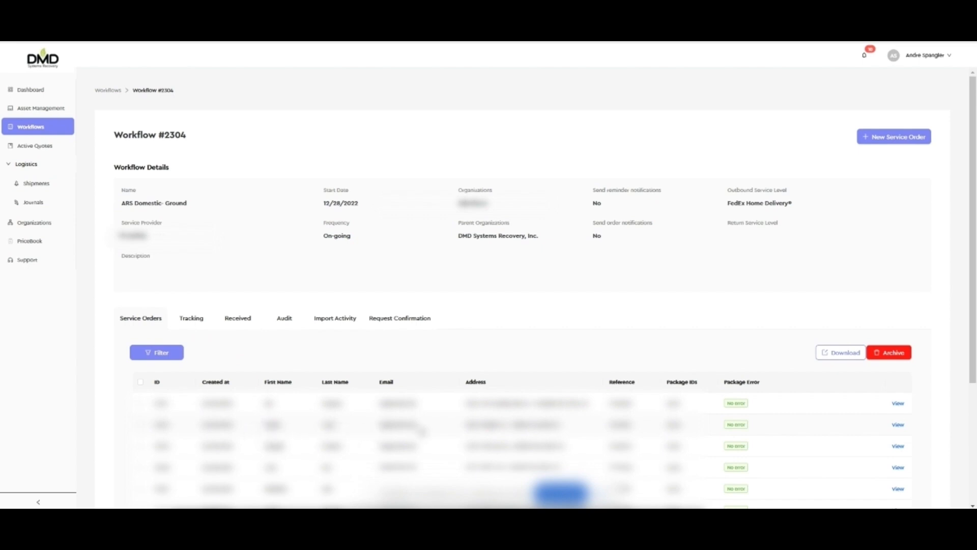
- View the service order information of the second order in the service orders list, and close it
{"action": "left_click", "coordinate": [897, 426]}
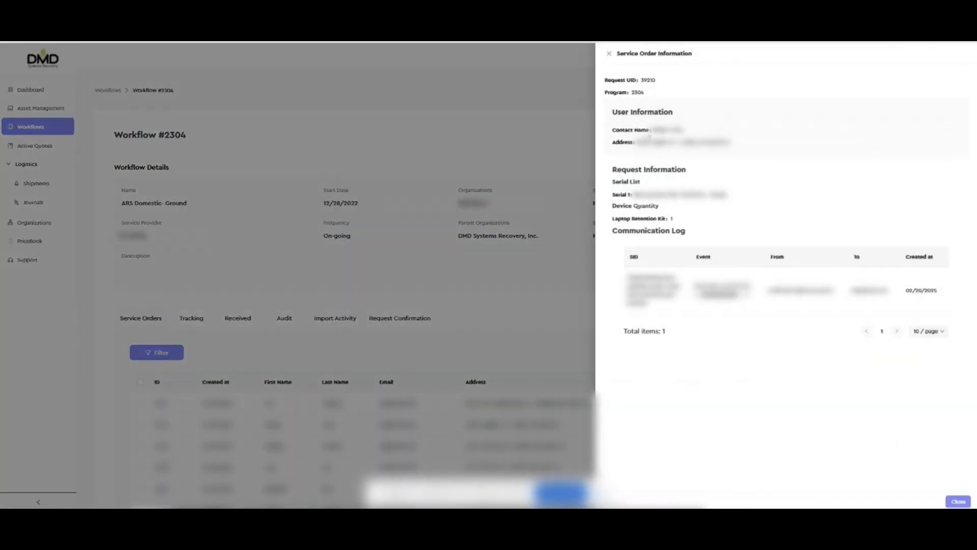
{"action": "left_click", "coordinate": [610, 54]}
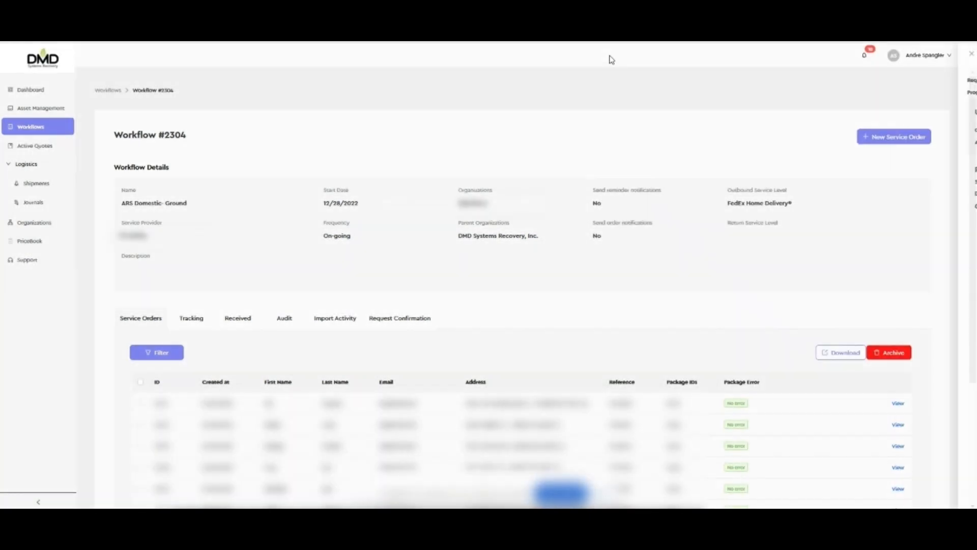
- Review the workflow's tracking list across its contact and address columns, and view the first shipment's details
{"action": "left_click", "coordinate": [181, 320]}
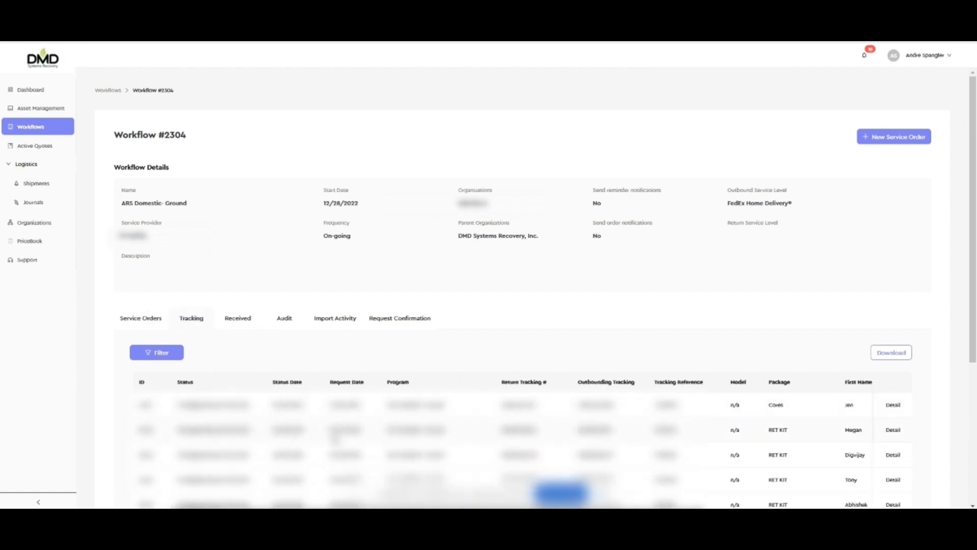
{"action": "scroll", "coordinate": [849, 430], "scroll_direction": "down", "scroll_amount": 2}
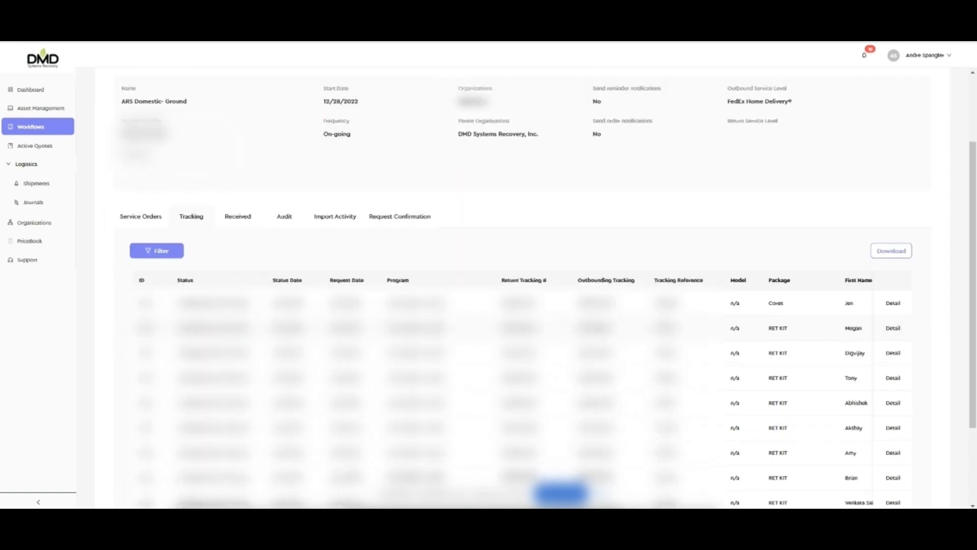
{"action": "left_click_drag", "start_coordinate": [410, 498], "coordinate": [534, 497]}
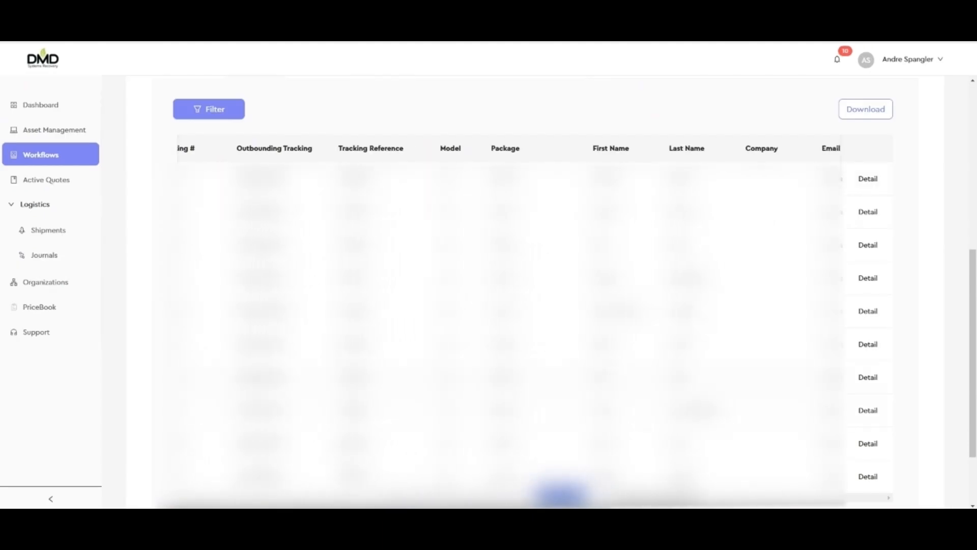
{"action": "left_click_drag", "start_coordinate": [647, 499], "coordinate": [745, 499]}
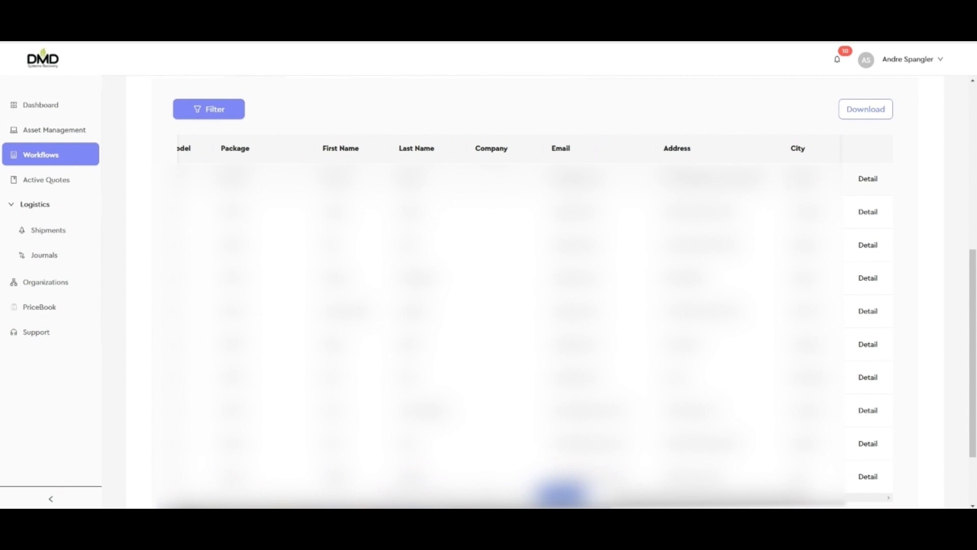
{"action": "left_click_drag", "start_coordinate": [725, 499], "coordinate": [781, 500]}
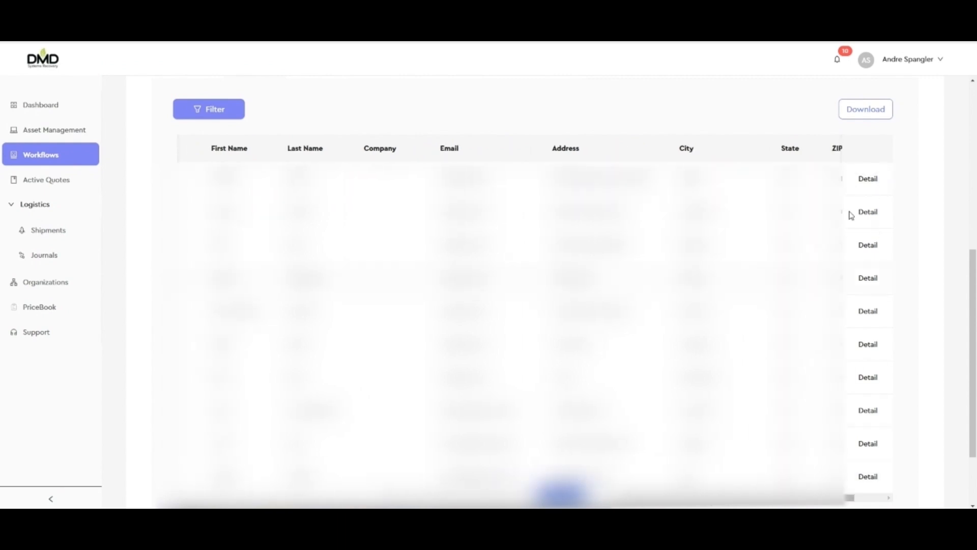
{"action": "left_click", "coordinate": [868, 180]}
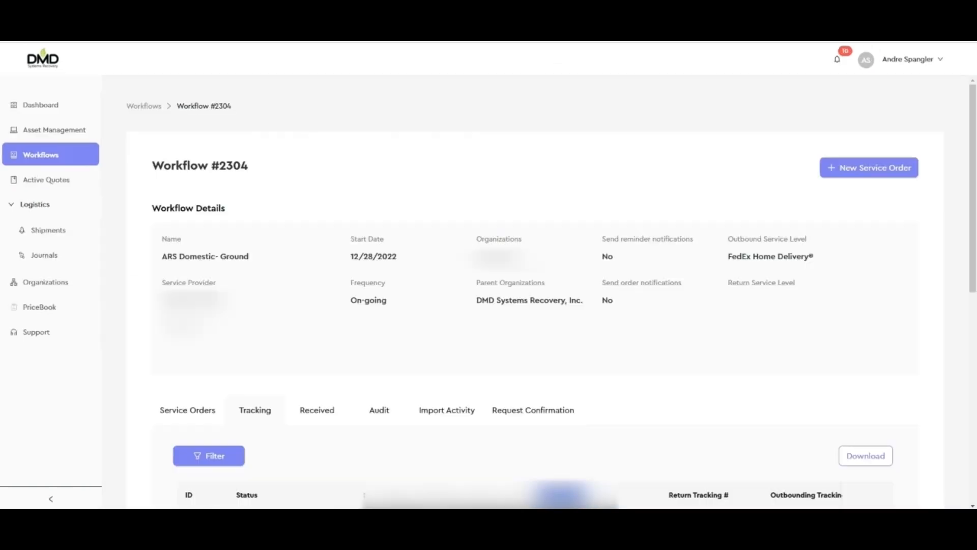
- Examine the tracking overview of the Packaging In Transit shipment directly below the Return In Transit one, and return to the workflow
{"action": "scroll", "coordinate": [534, 291], "scroll_direction": "down", "scroll_amount": 10}
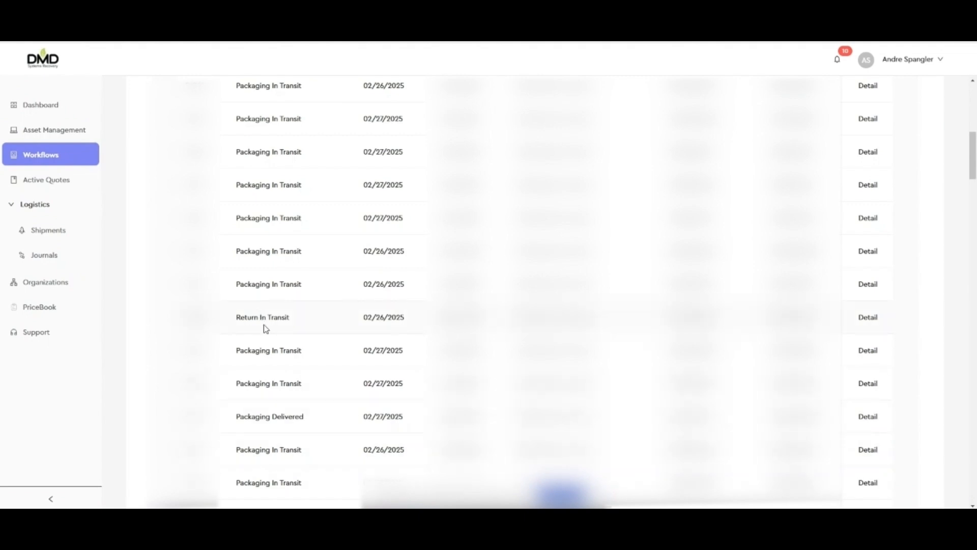
{"action": "left_click", "coordinate": [869, 351]}
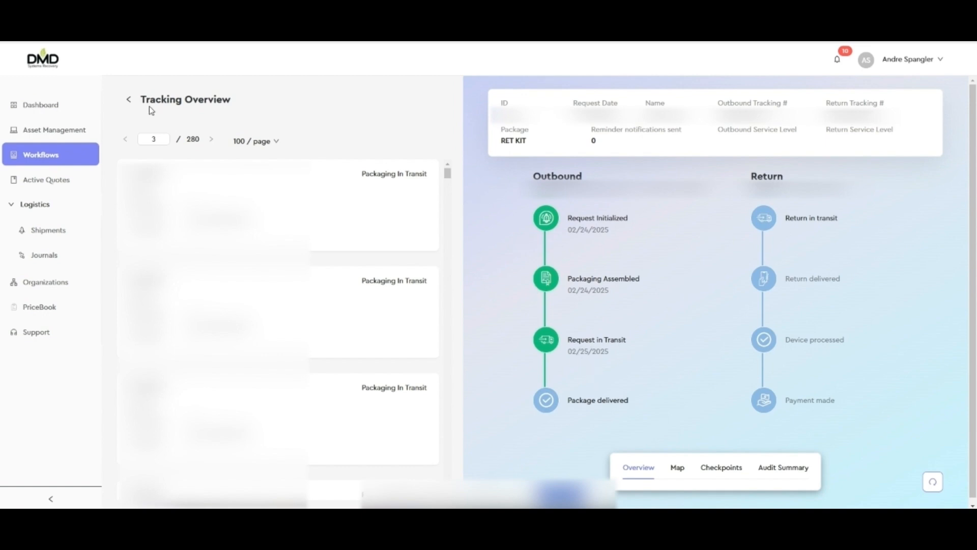
{"action": "left_click", "coordinate": [128, 105]}
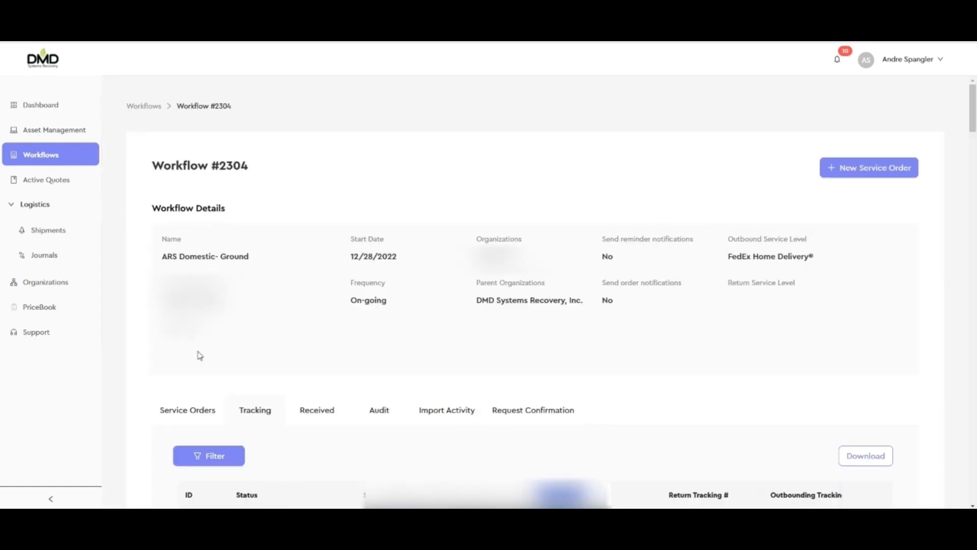
- Examine the outbound and return stages of a Packaging Delivered shipment dated 02/27/2025, and return to the workflow
{"action": "scroll", "coordinate": [533, 336], "scroll_direction": "down", "scroll_amount": 10}
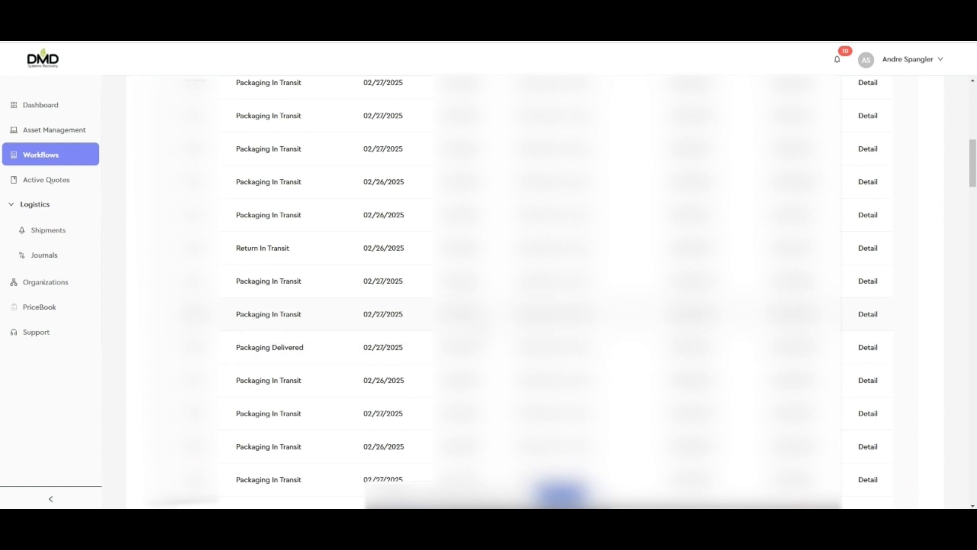
{"action": "scroll", "coordinate": [220, 480], "scroll_direction": "down", "scroll_amount": 1}
{"action": "scroll", "coordinate": [143, 481], "scroll_direction": "down", "scroll_amount": 2}
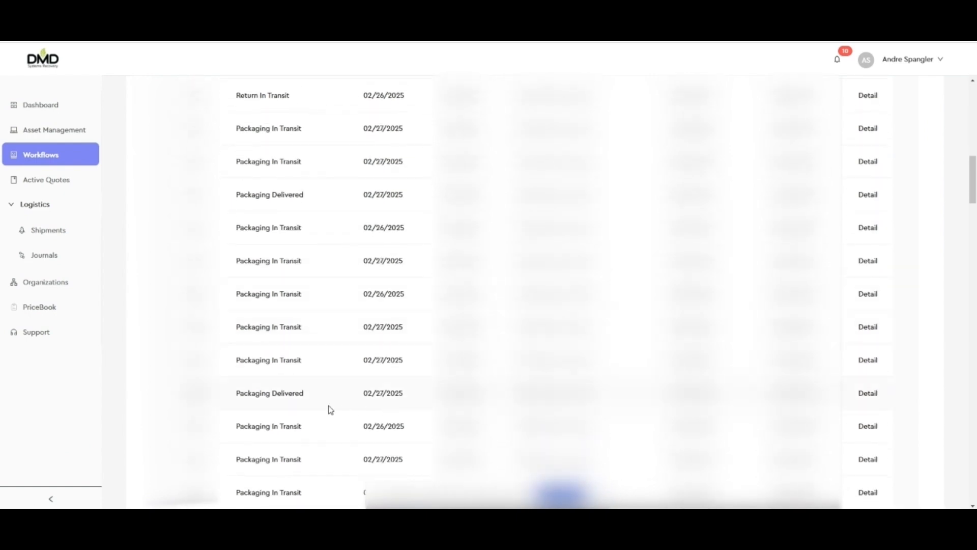
{"action": "left_click", "coordinate": [877, 392]}
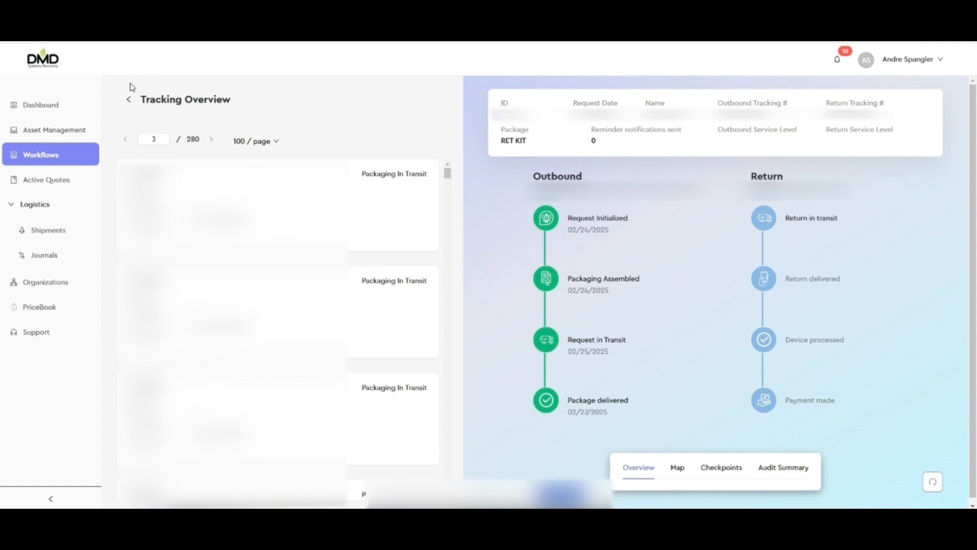
{"action": "left_click", "coordinate": [127, 100]}
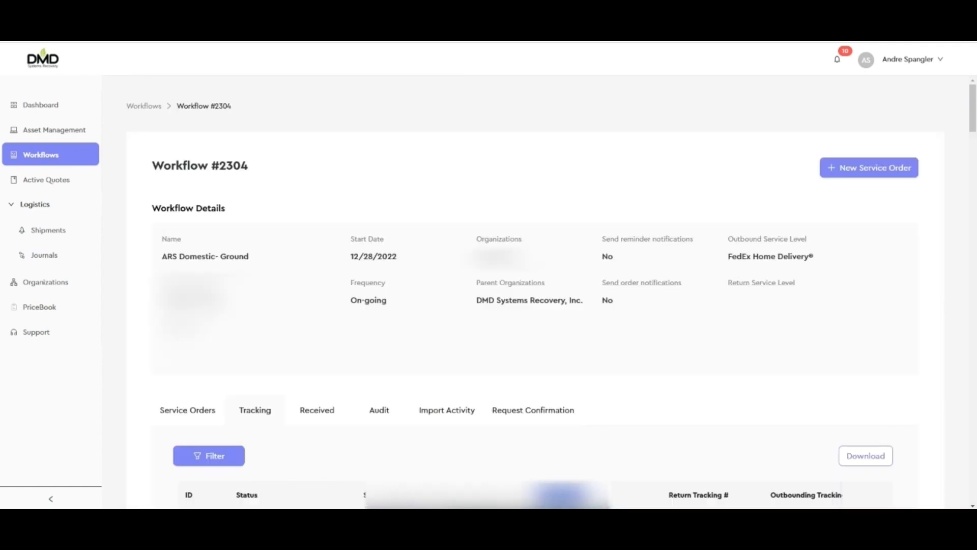